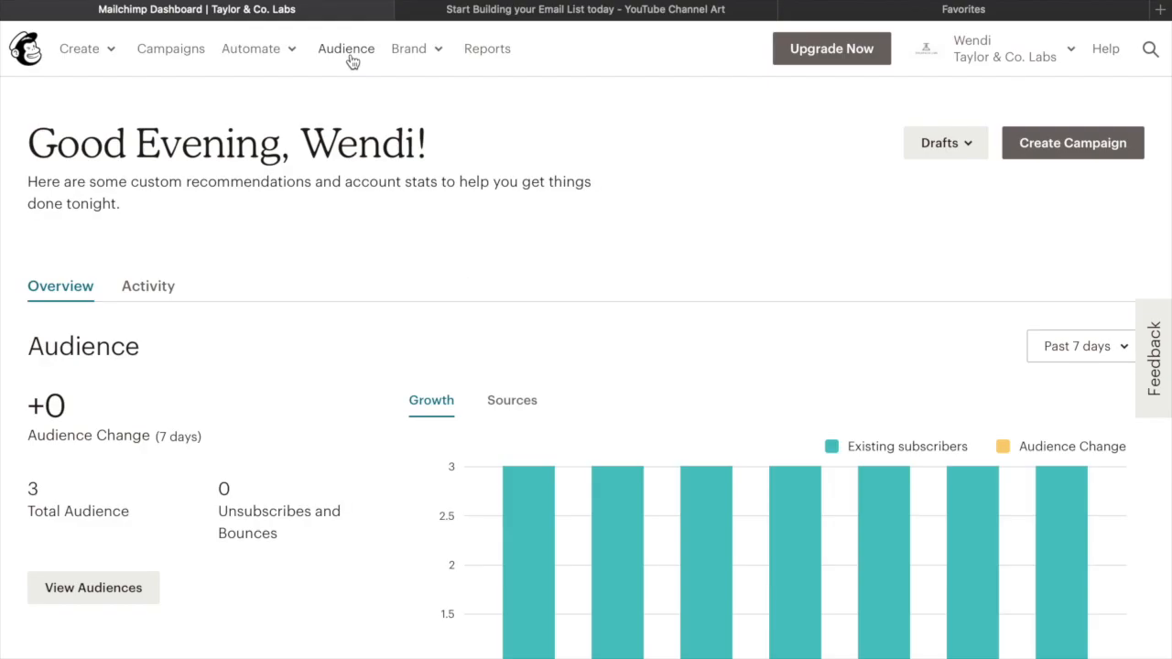
Open the audience dashboard and start importing contacts into the Taylor & Co. Labs audience
click(351, 53)
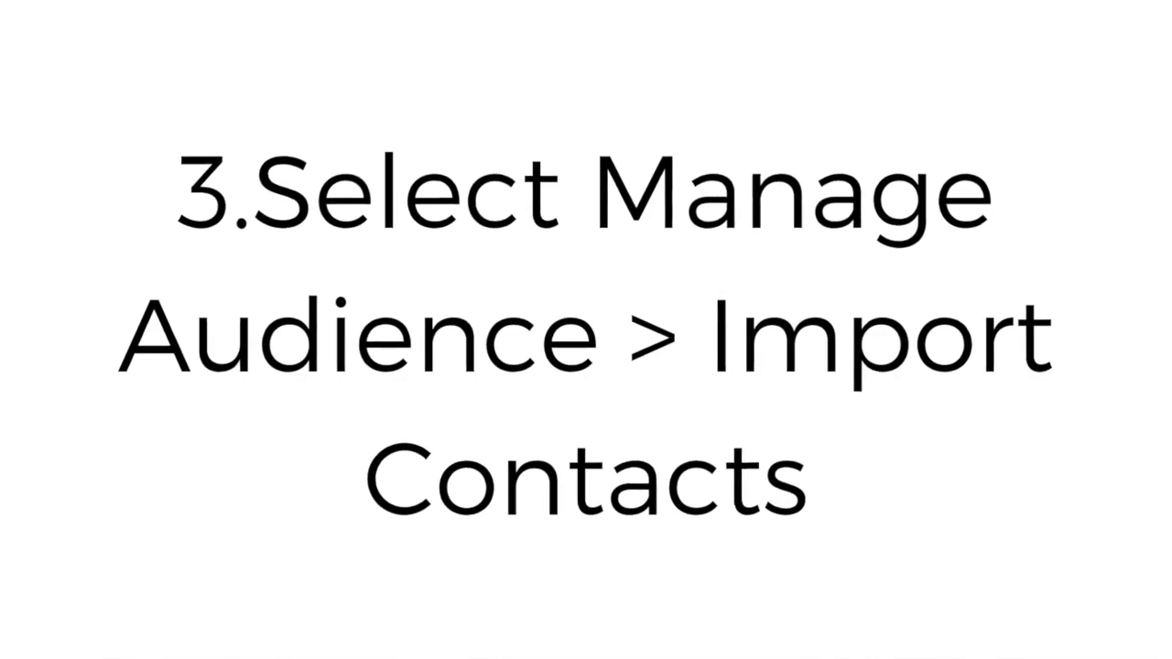
click(1118, 221)
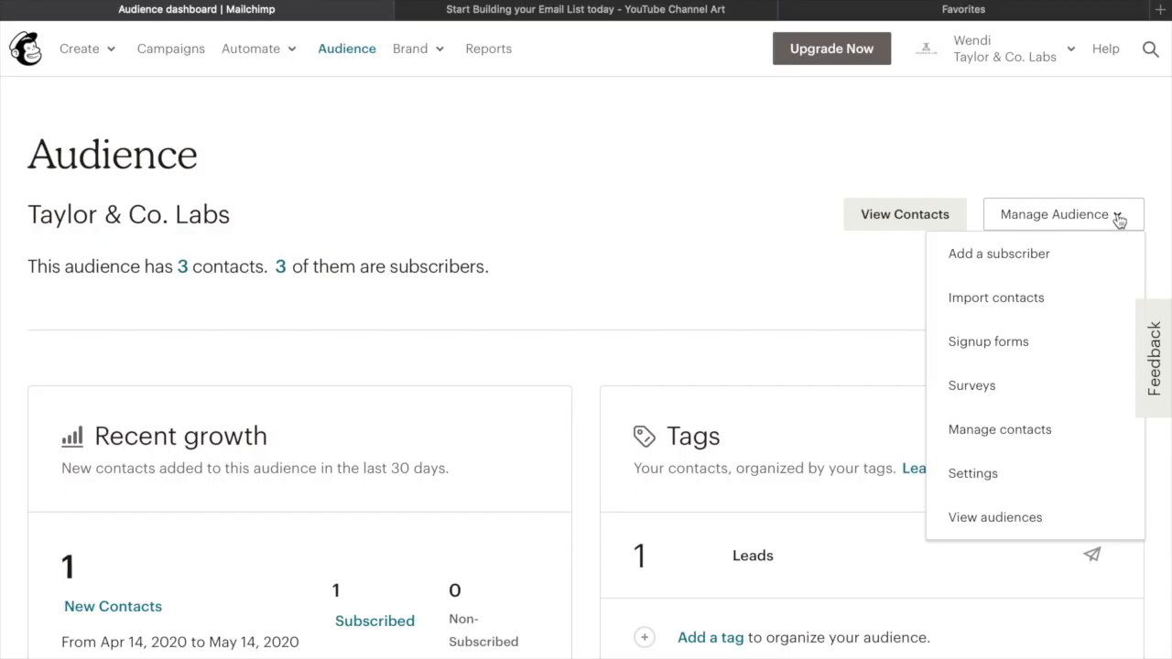
click(1007, 303)
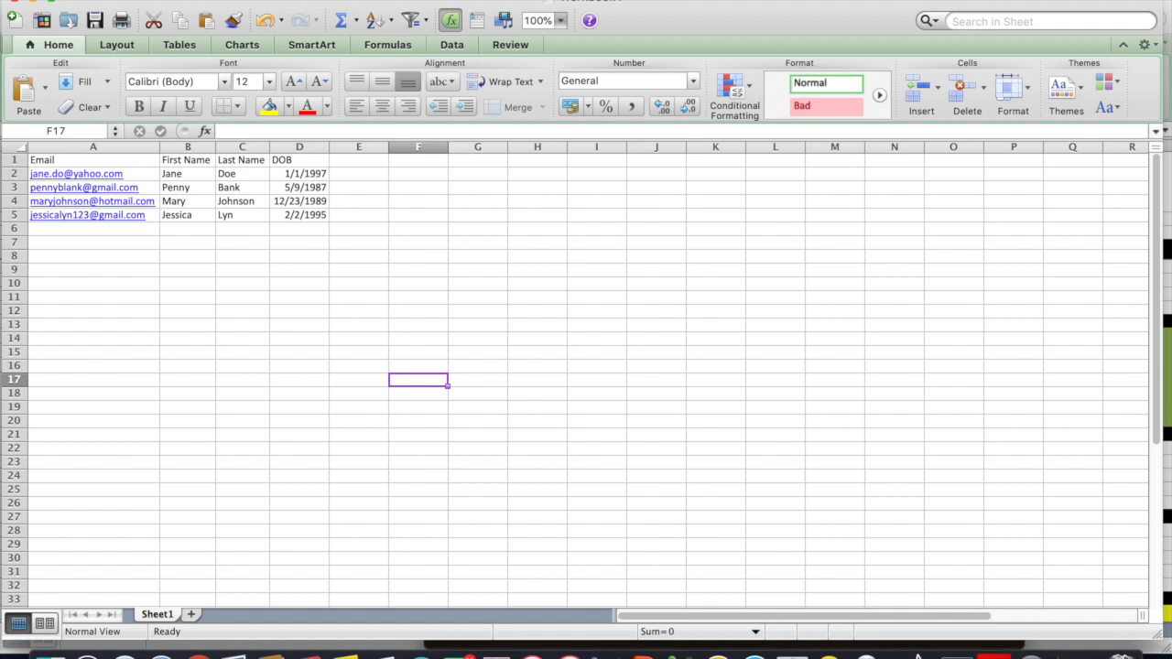
Save the contact spreadsheet to the Desktop as Test Upload in Comma Separated Values (.csv) format, accepting the loss of unsupported features
click(122, 2)
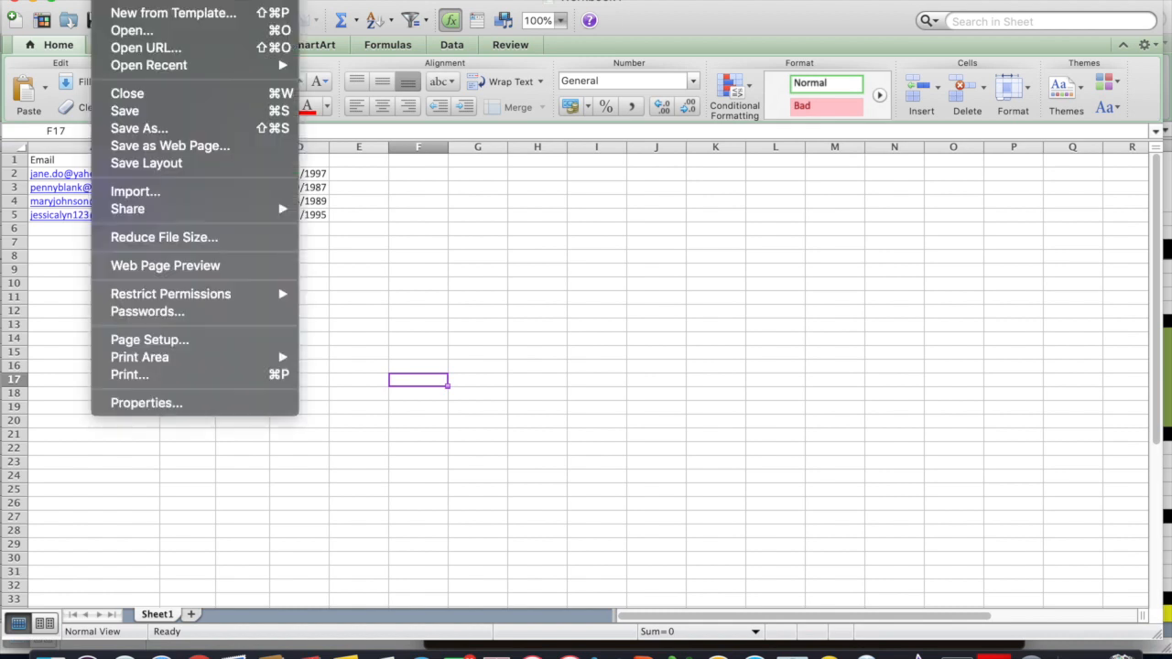
click(146, 129)
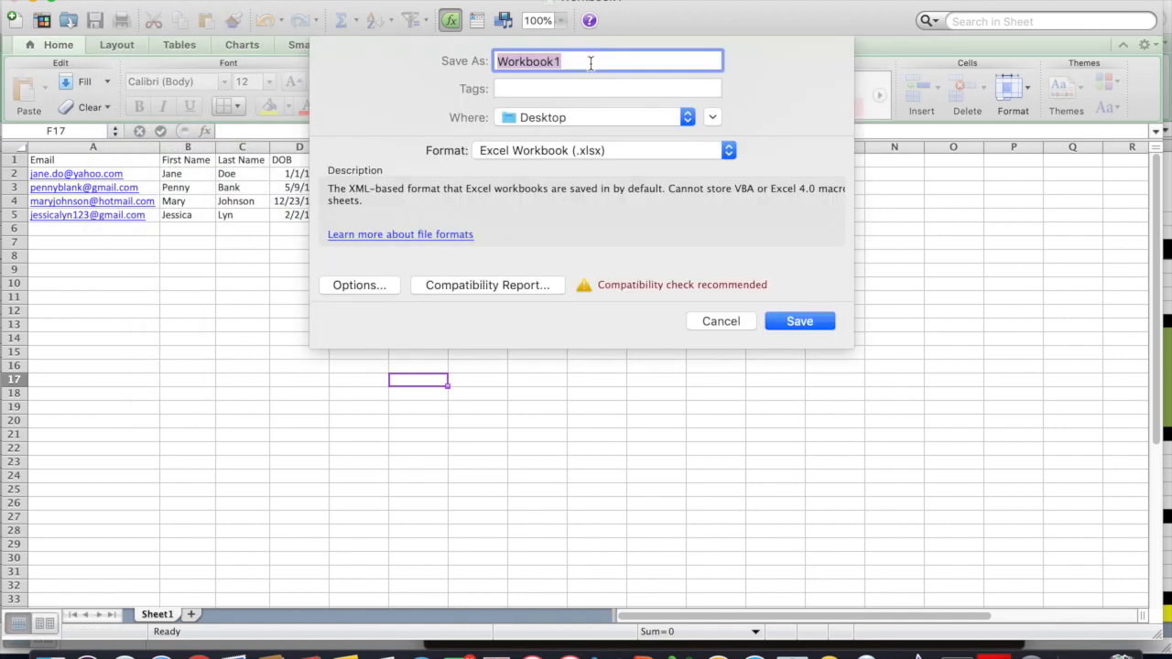
text(Test Uplo)
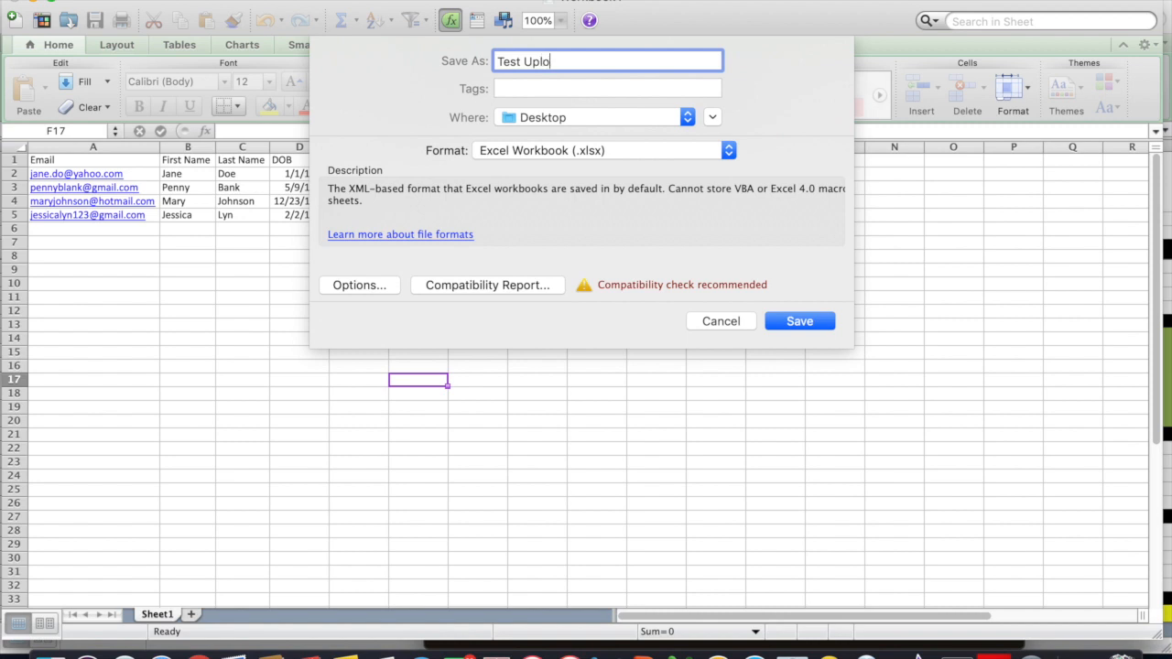
click(656, 152)
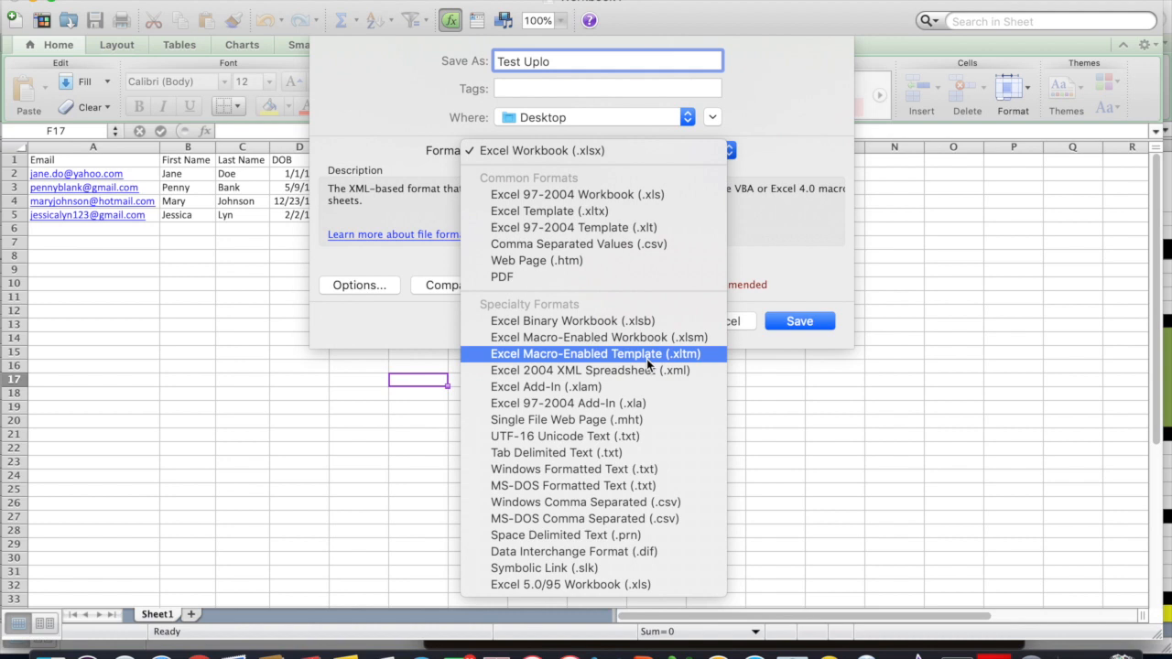
click(603, 245)
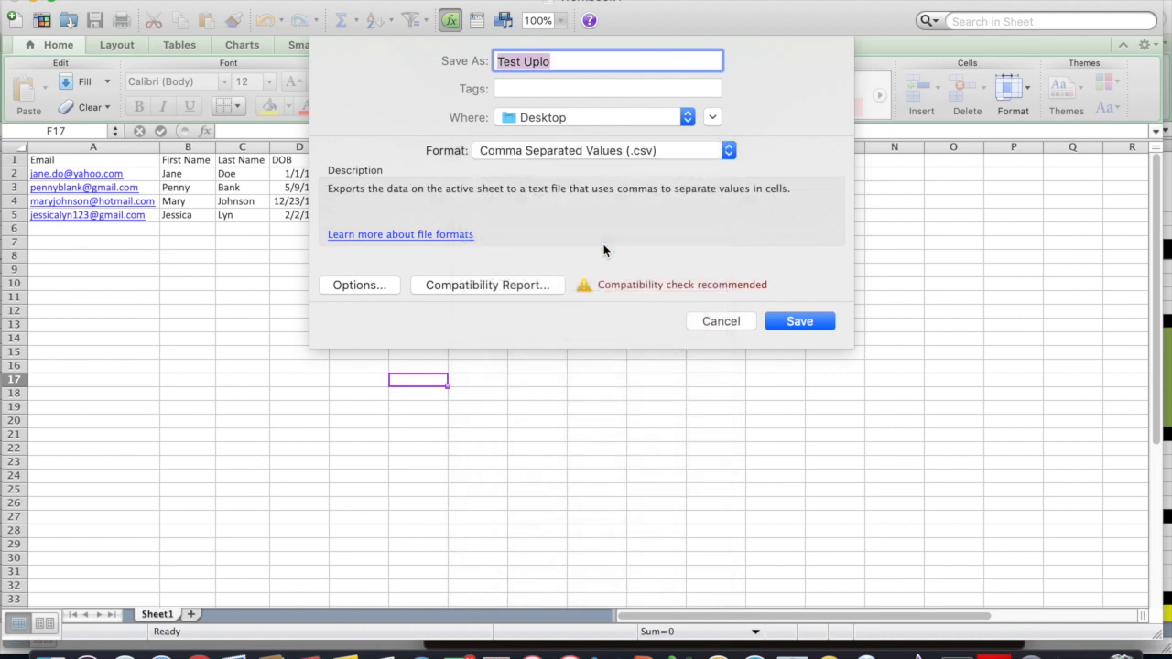
click(577, 63)
text(AD)
key(BackSpace)
key(BackSpace)
text(ad)
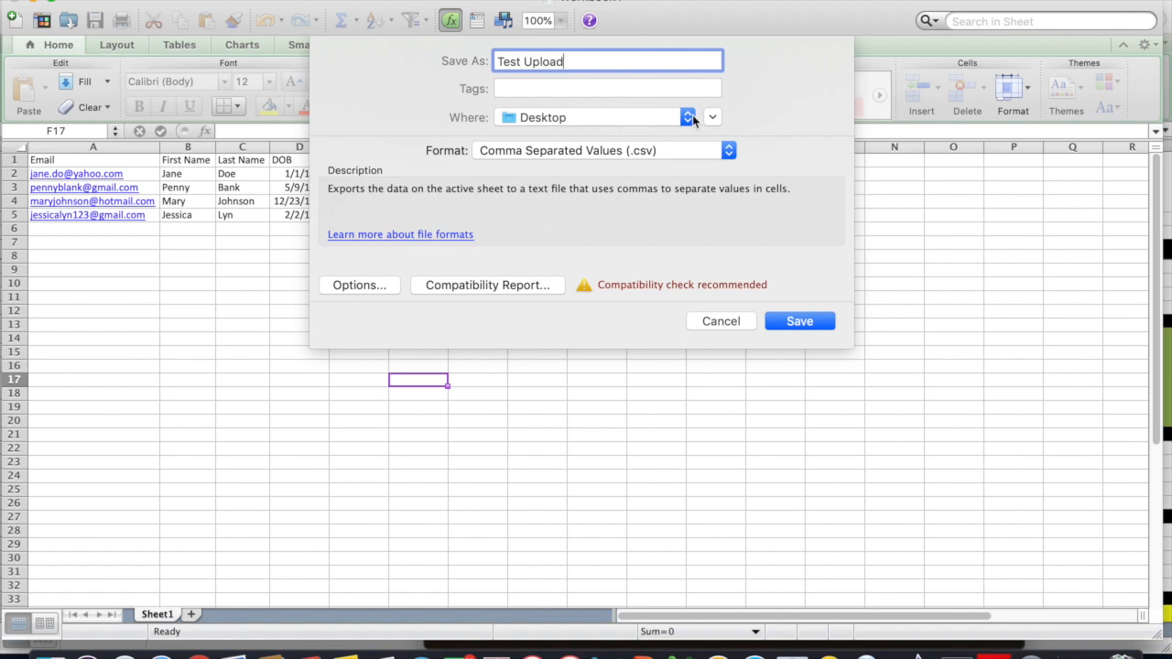
click(821, 322)
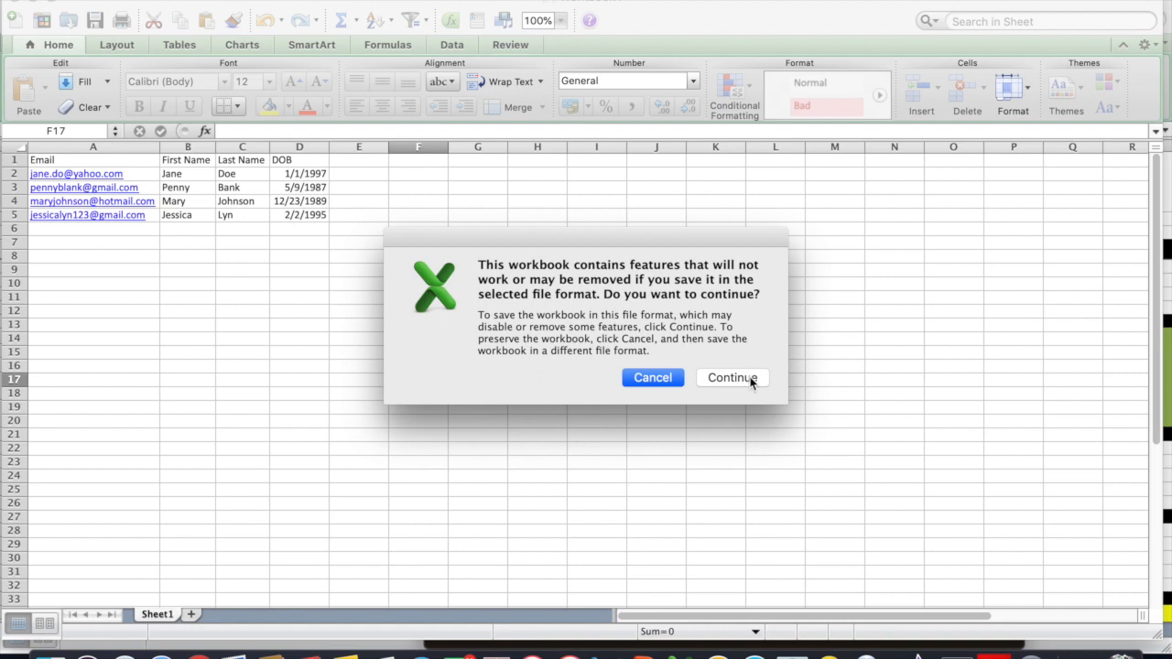
click(732, 377)
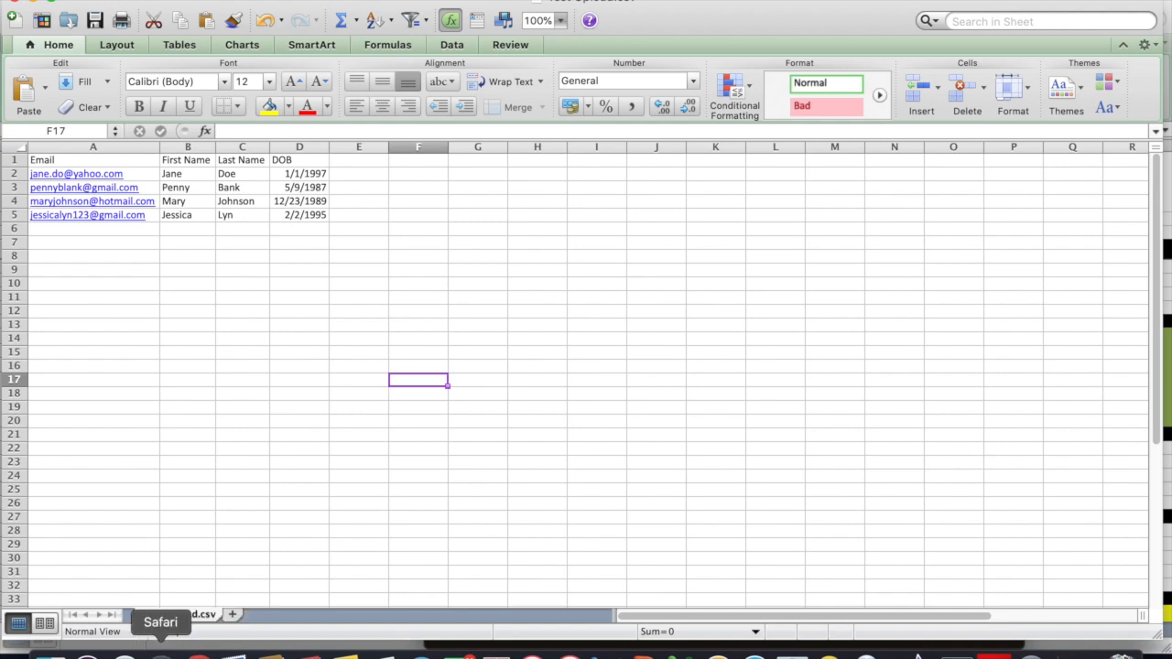
Switch to the Mailchimp contact import page in Safari and expand its window to full screen
click(162, 654)
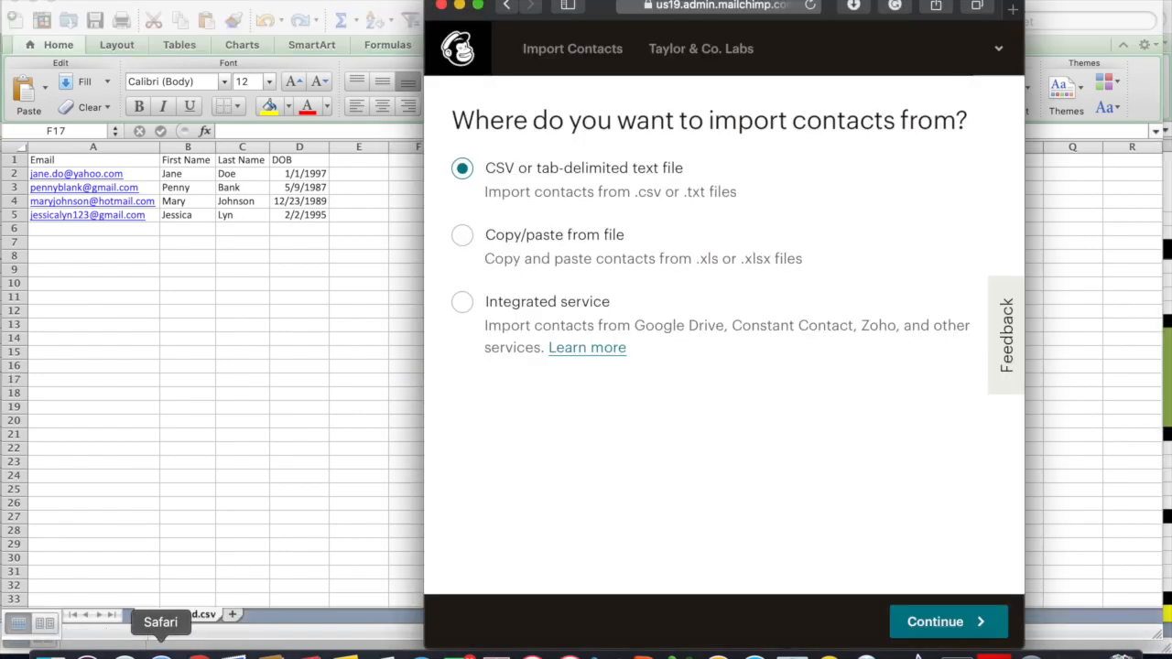
click(478, 6)
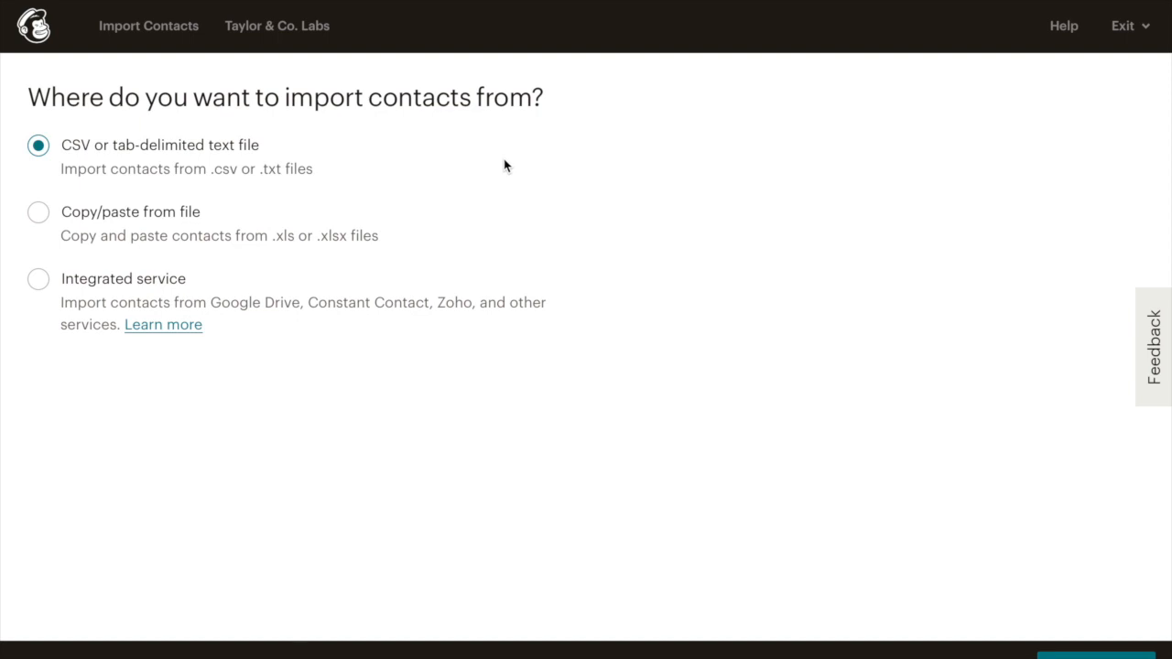
mouse_move(504, 2)
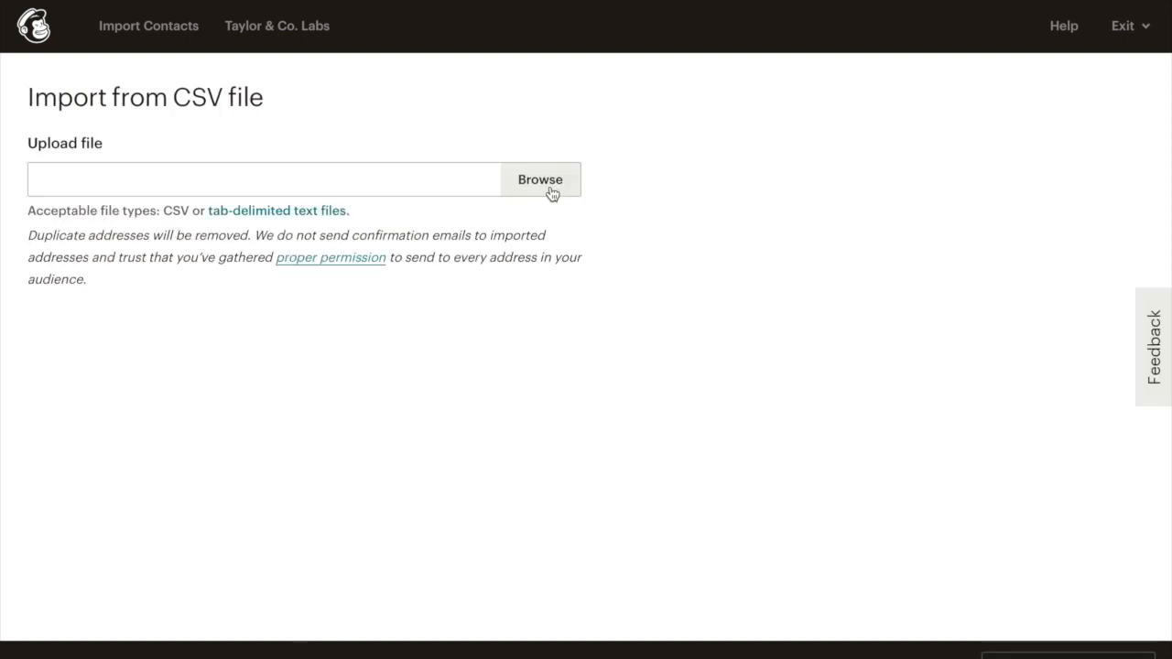
Choose the Test Upload CSV file from the Desktop as the file to import
click(550, 188)
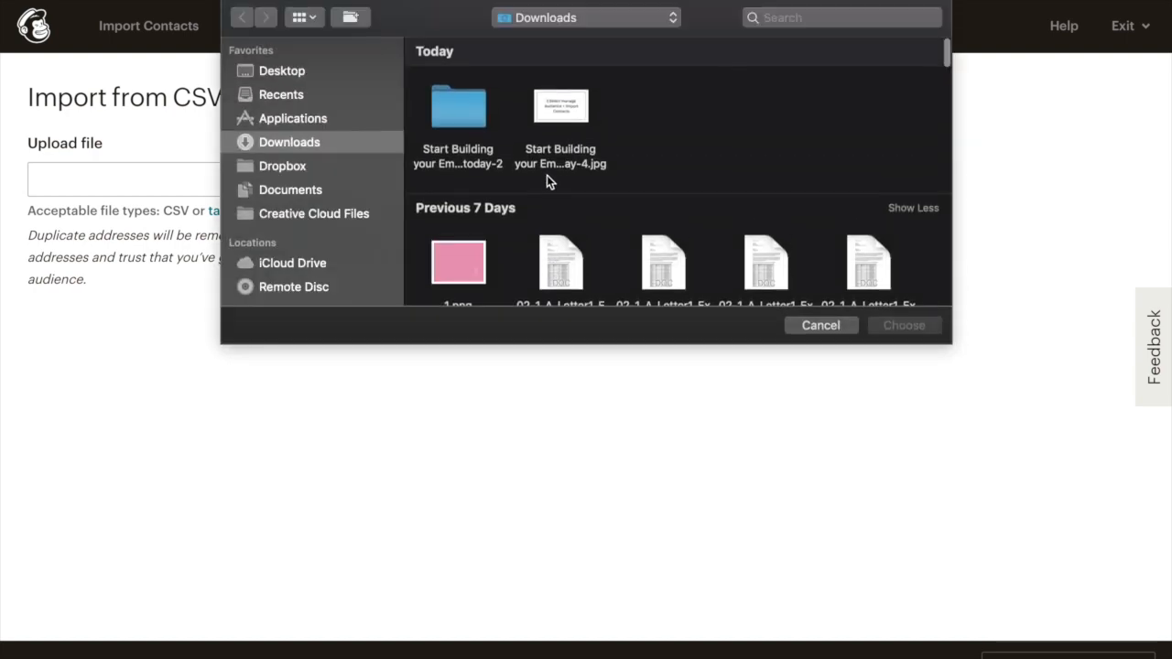
click(281, 71)
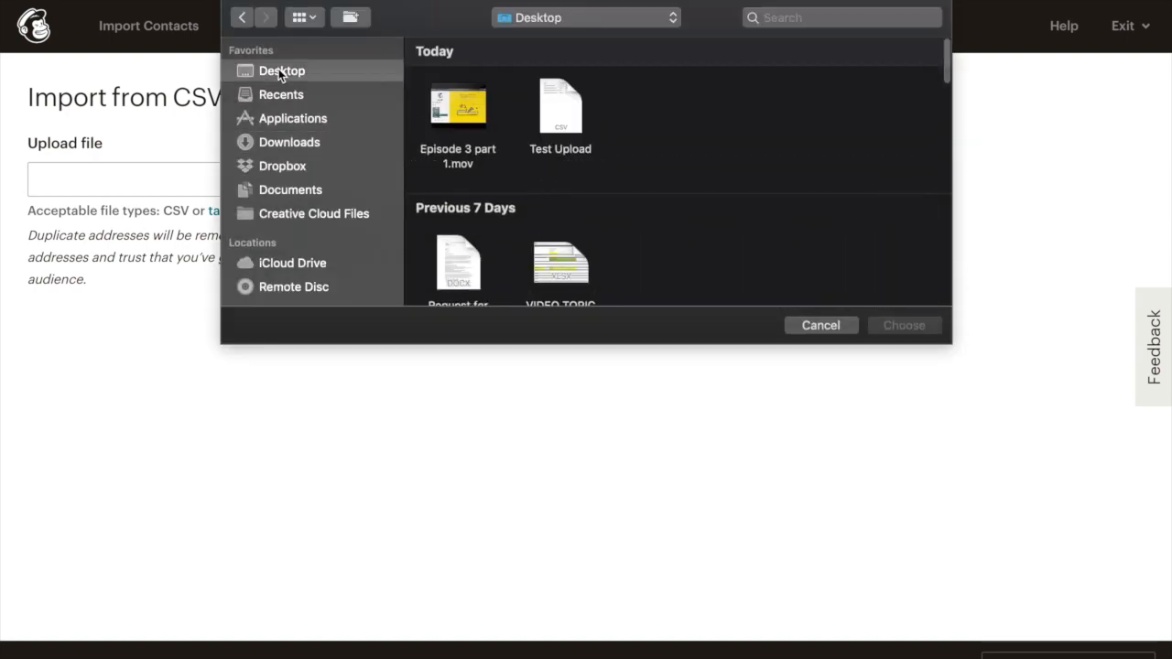
click(571, 113)
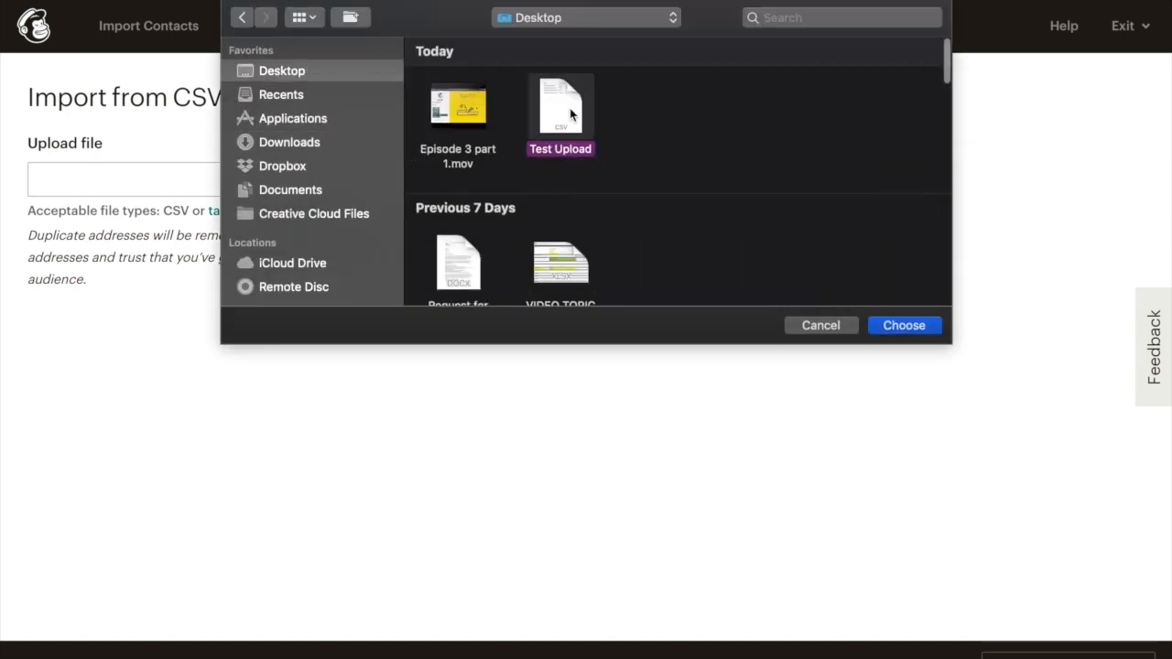
click(919, 329)
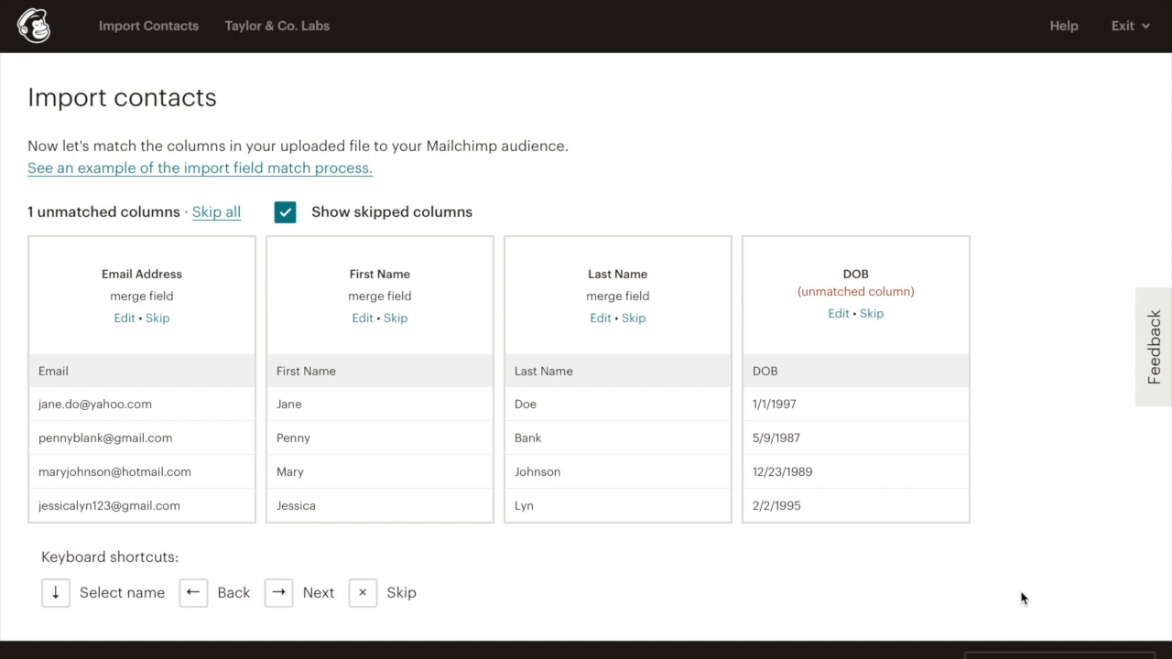
Match the unmatched DOB column to the Birthday field and continue to organizing the imported contacts
scroll(1022, 597, down, 1)
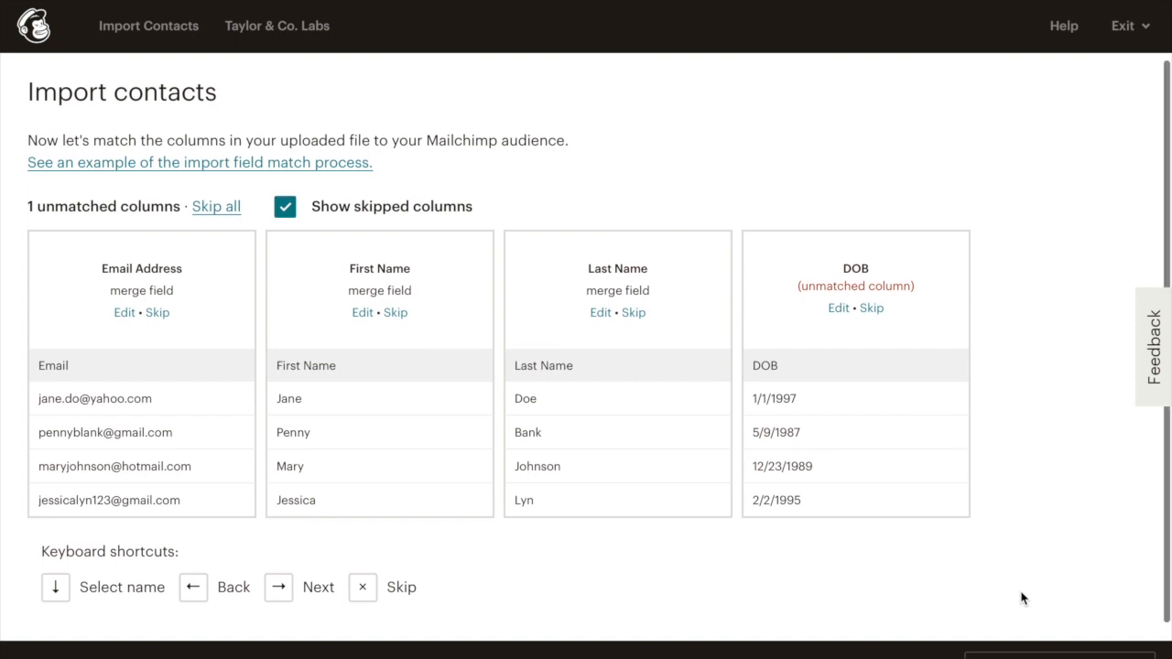
scroll(1023, 598, down, 1)
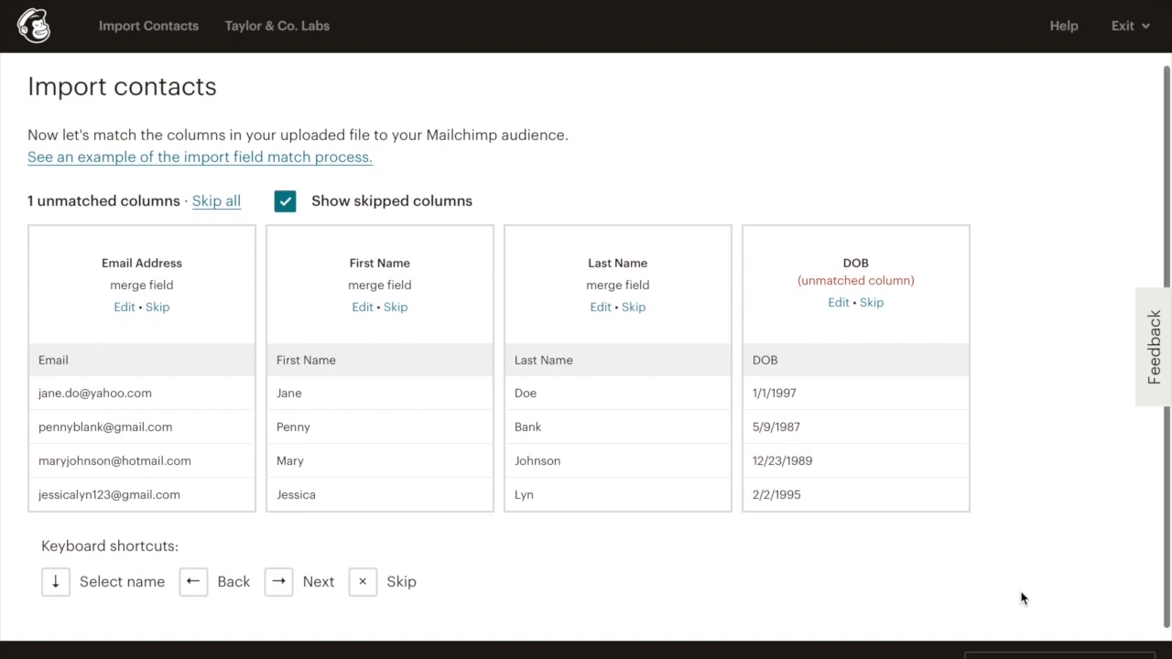
scroll(1024, 598, down, 1)
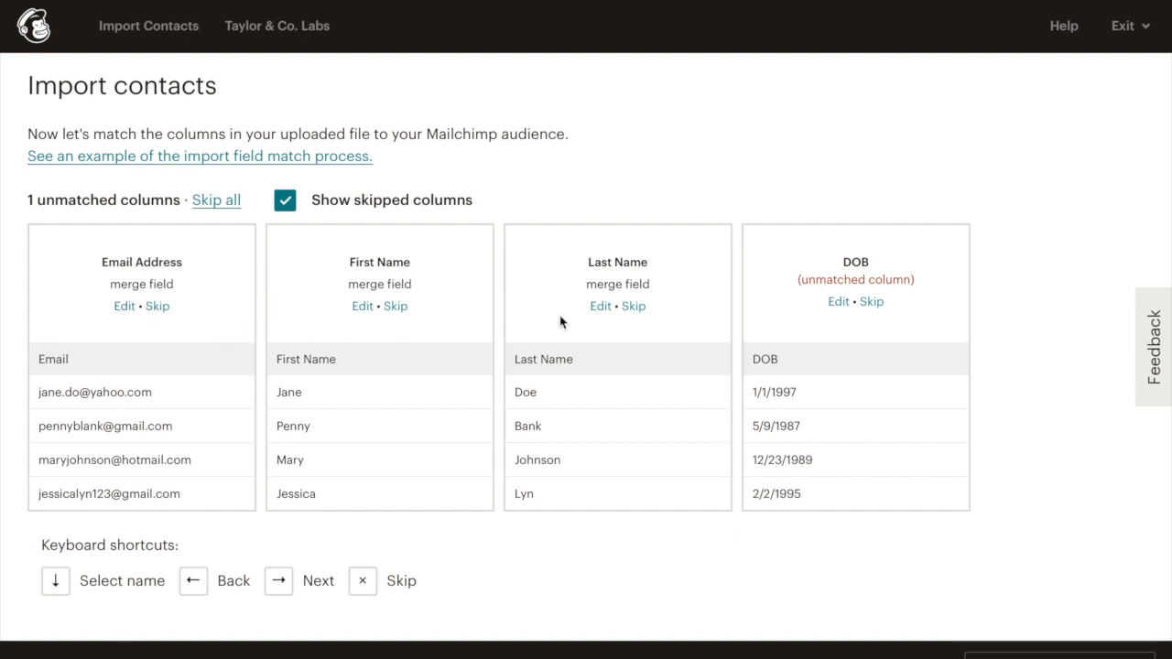
click(838, 303)
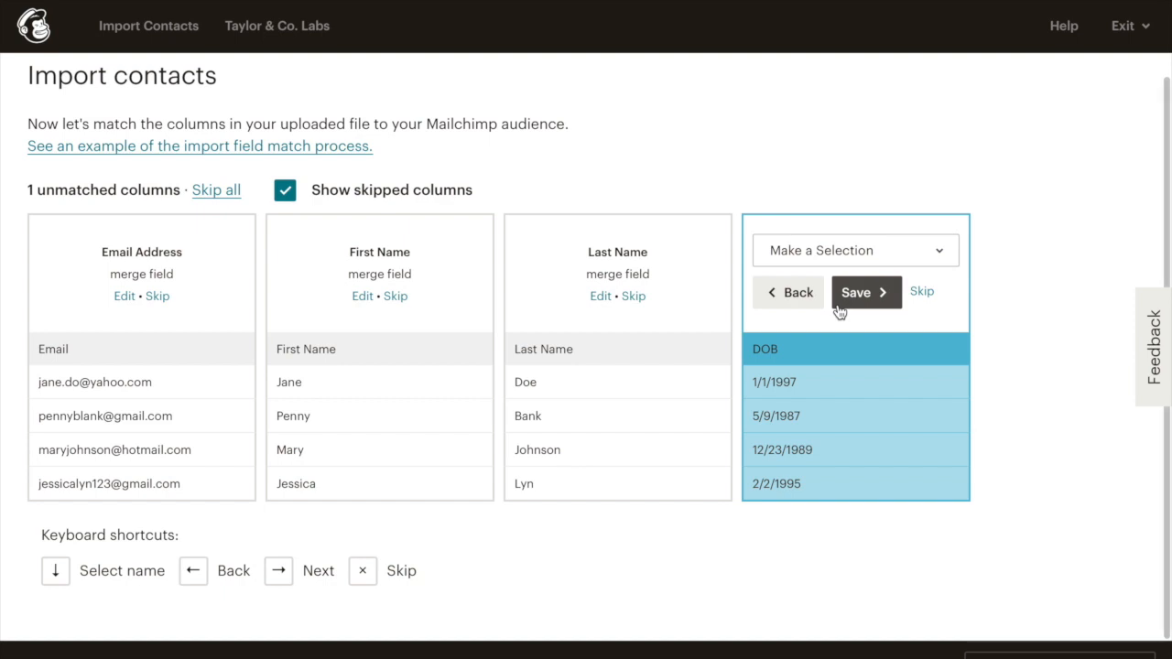
click(862, 260)
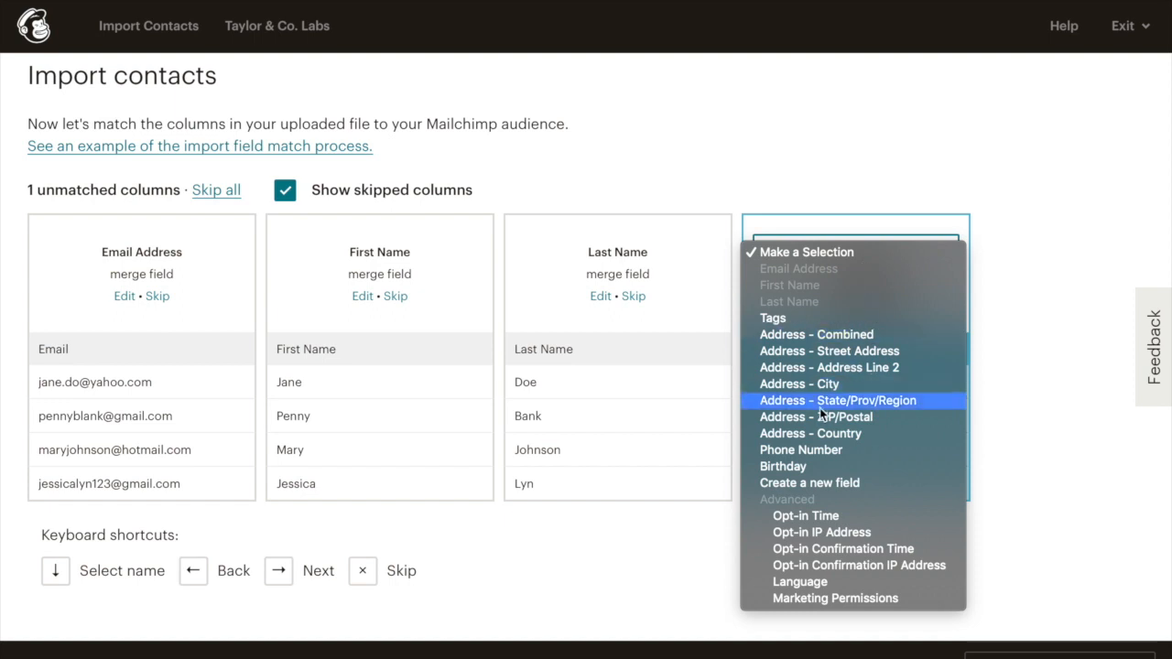
click(809, 466)
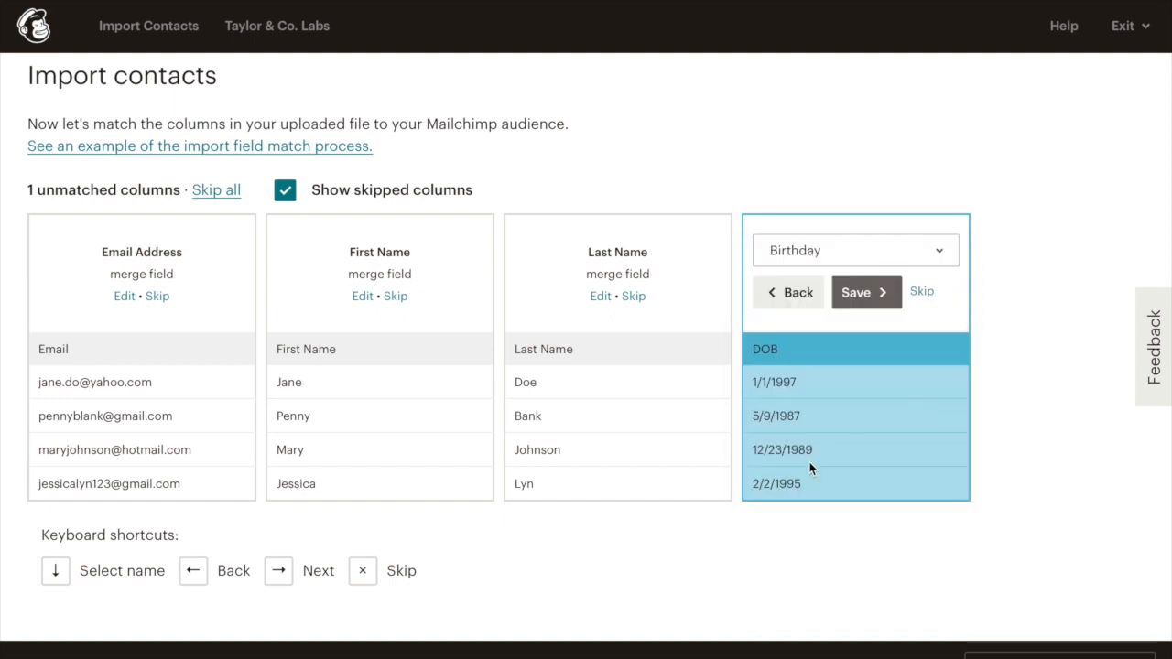
click(864, 301)
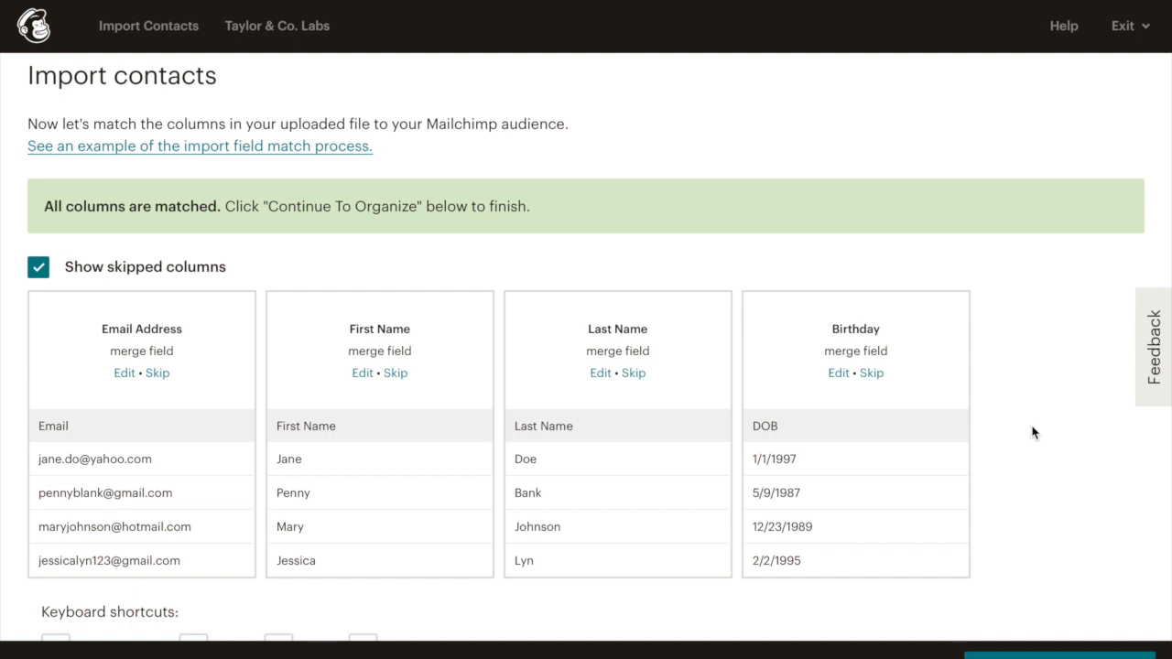
scroll(1033, 432, down, 1)
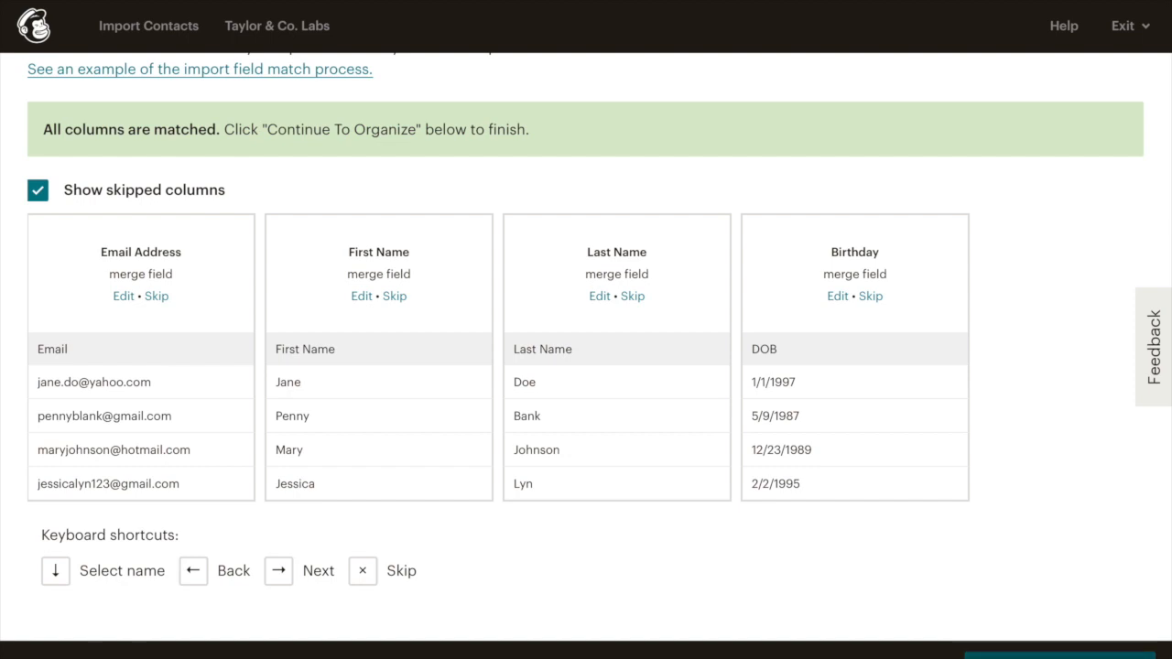
click(1059, 655)
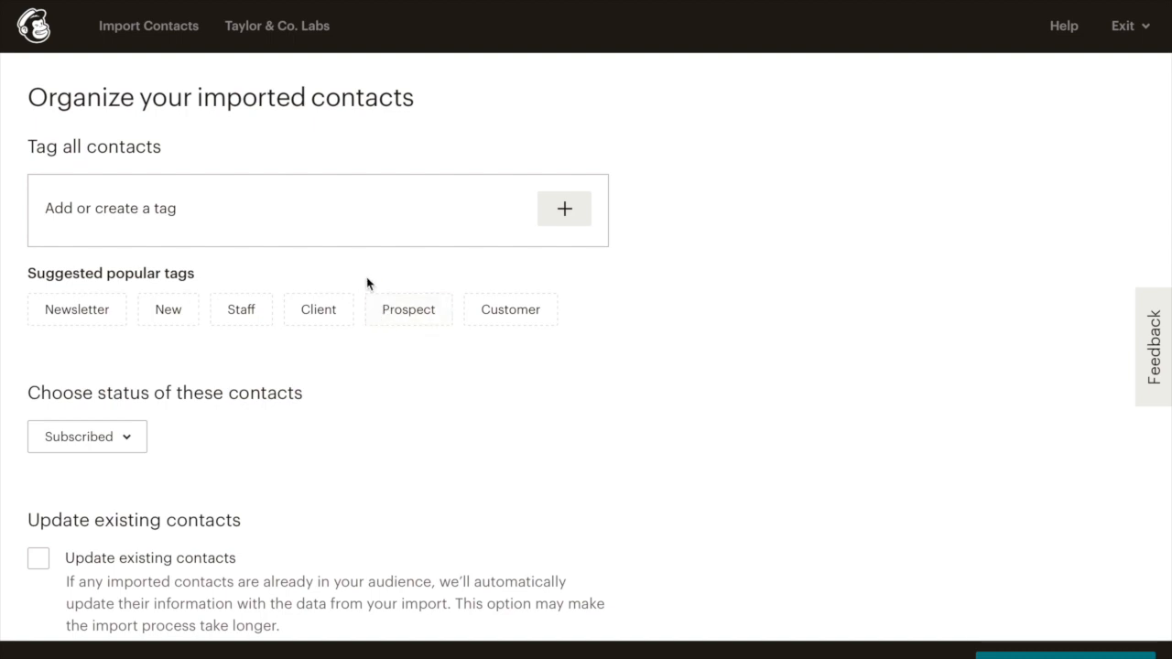
Tag all imported contacts with the existing Leads tag and toggle the option to update existing contacts
click(568, 214)
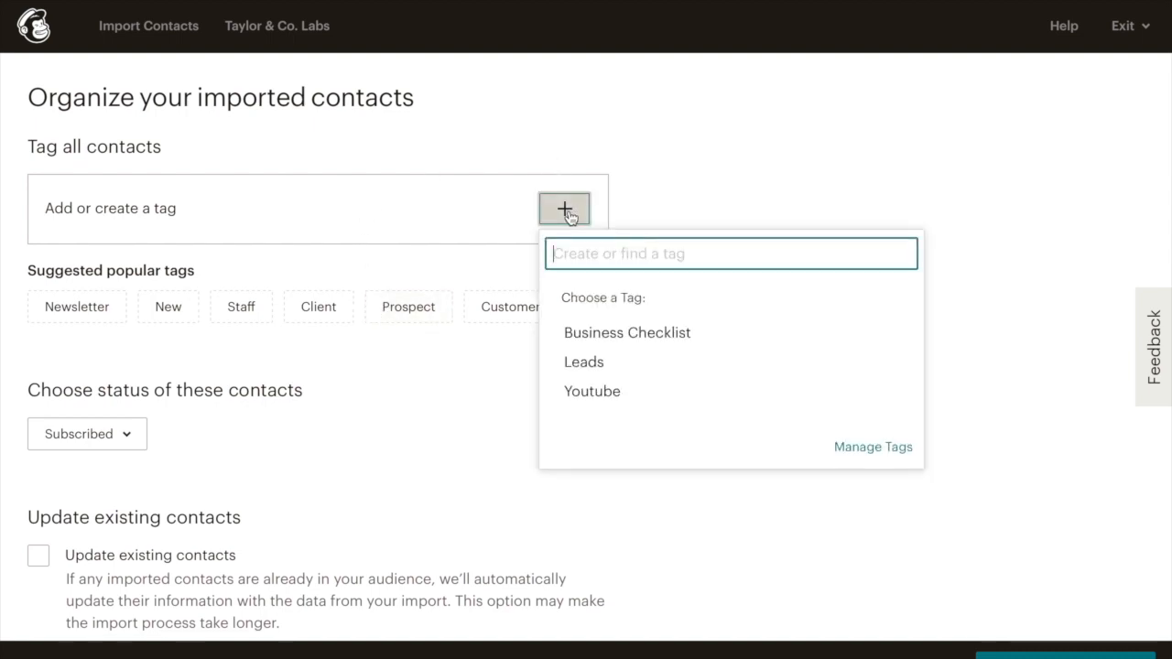
click(605, 365)
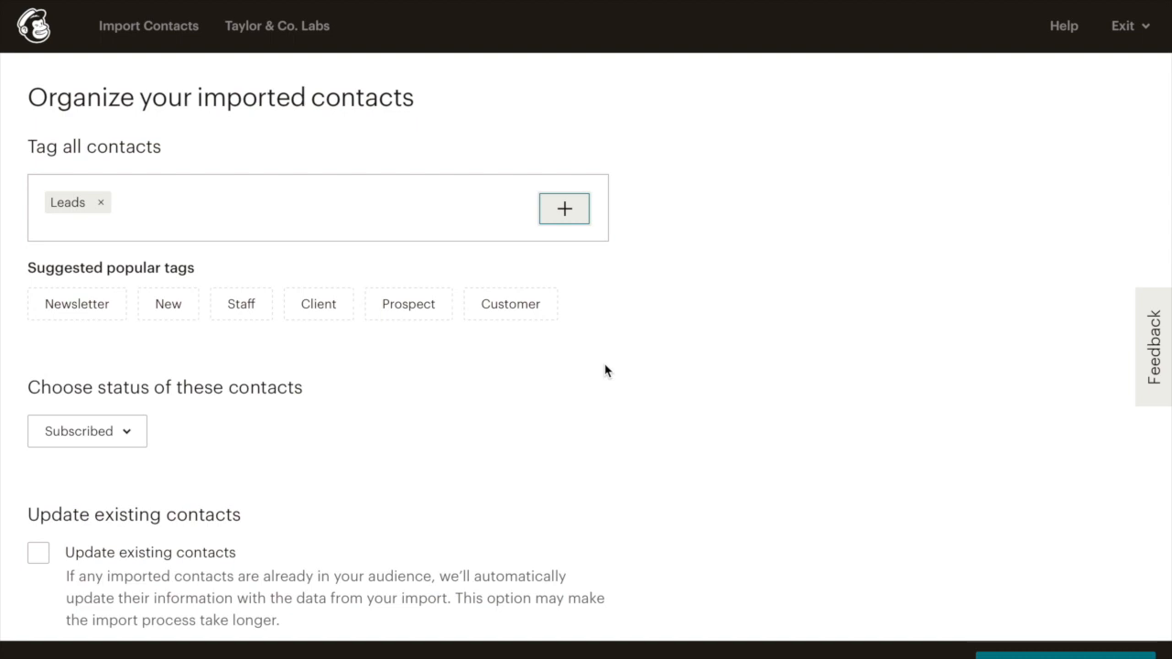
scroll(609, 413, down, 1)
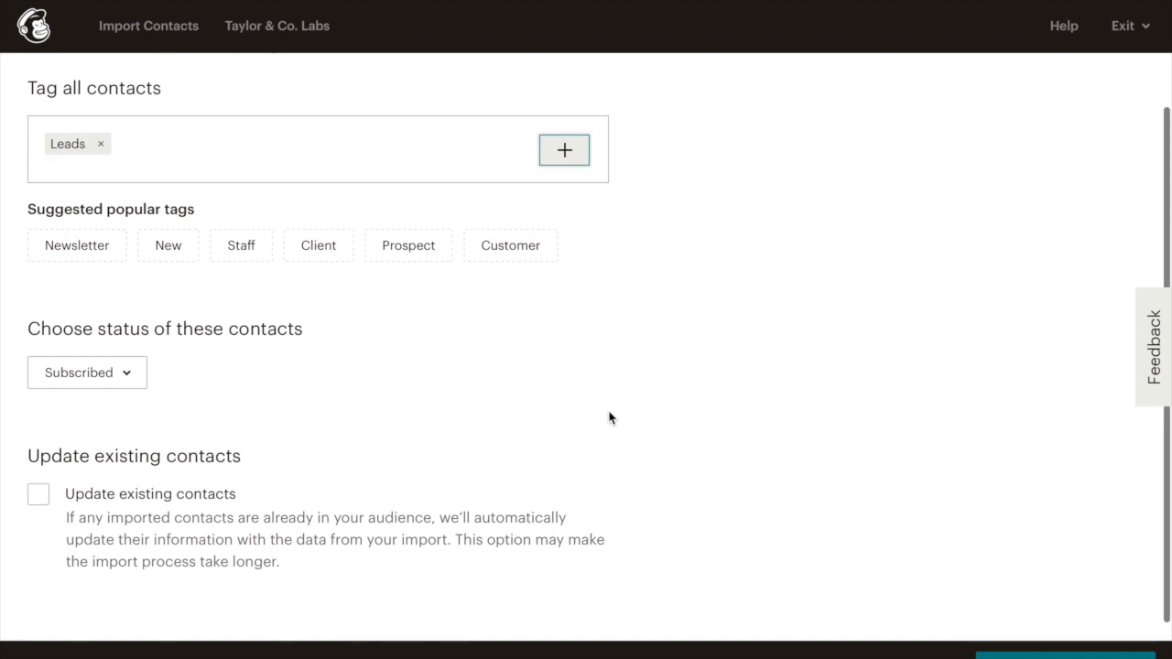
scroll(610, 412, down, 1)
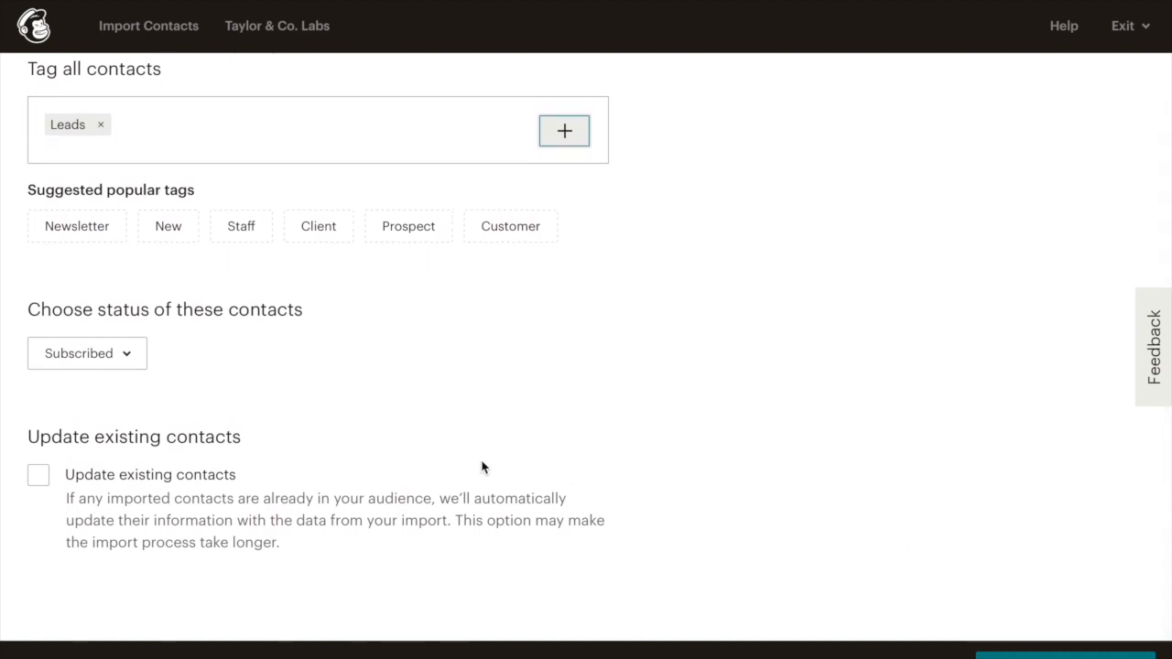
click(39, 476)
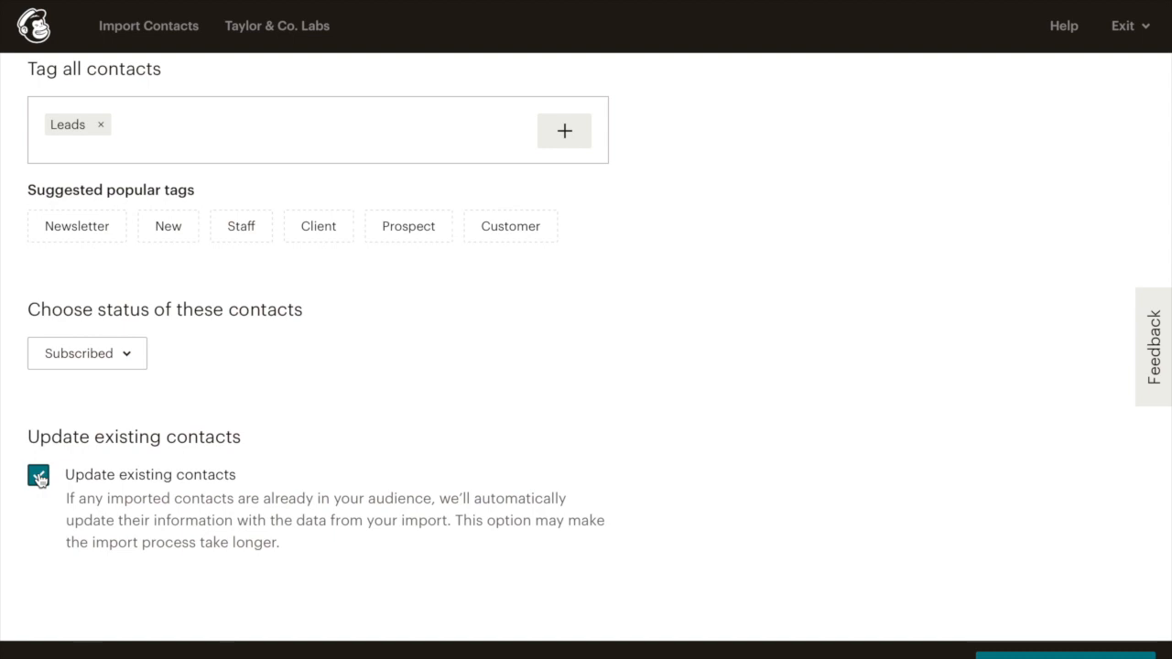
click(40, 479)
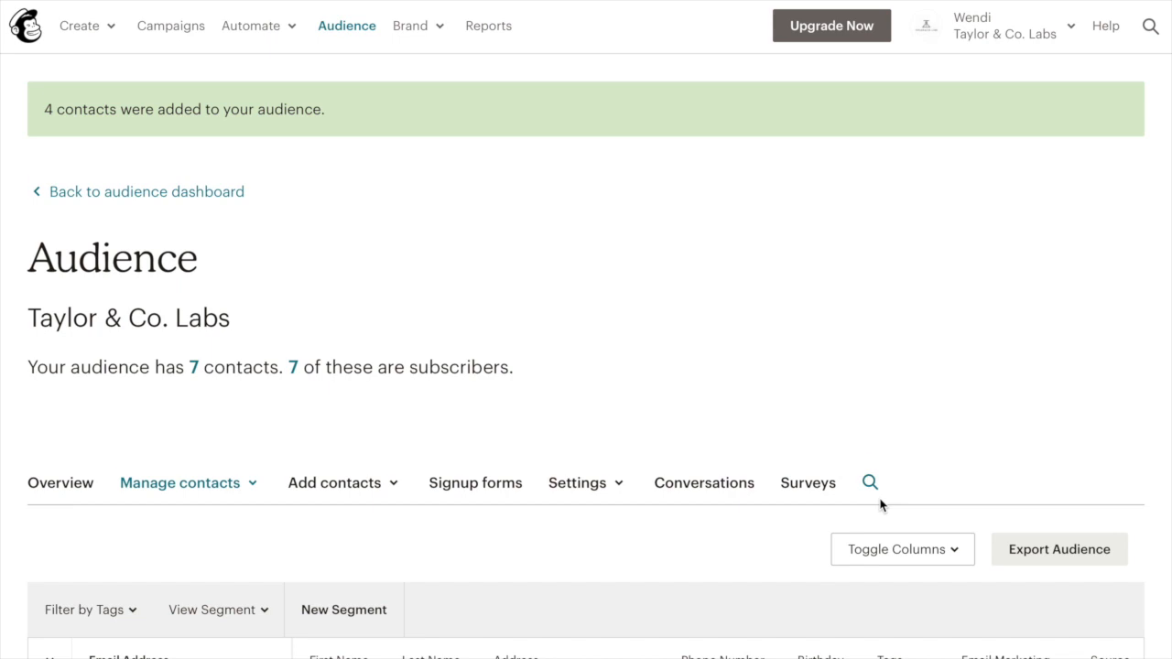
Review the imported contacts in the audience's contact table and return to the audience dashboard
scroll(880, 504, down, 5)
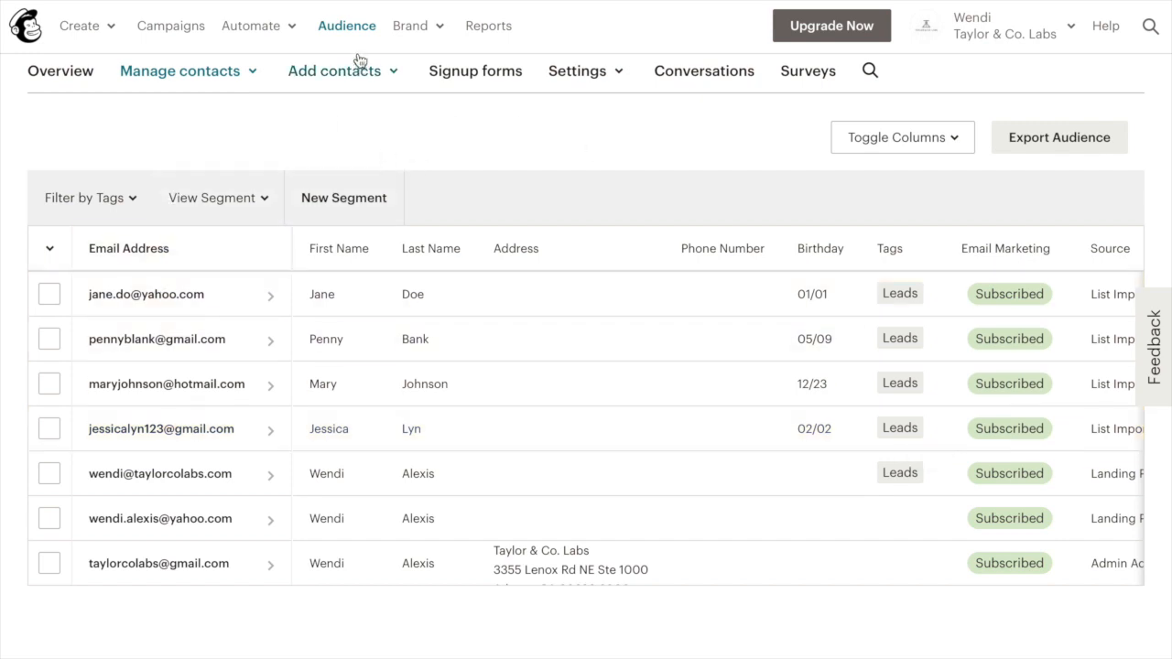
click(349, 27)
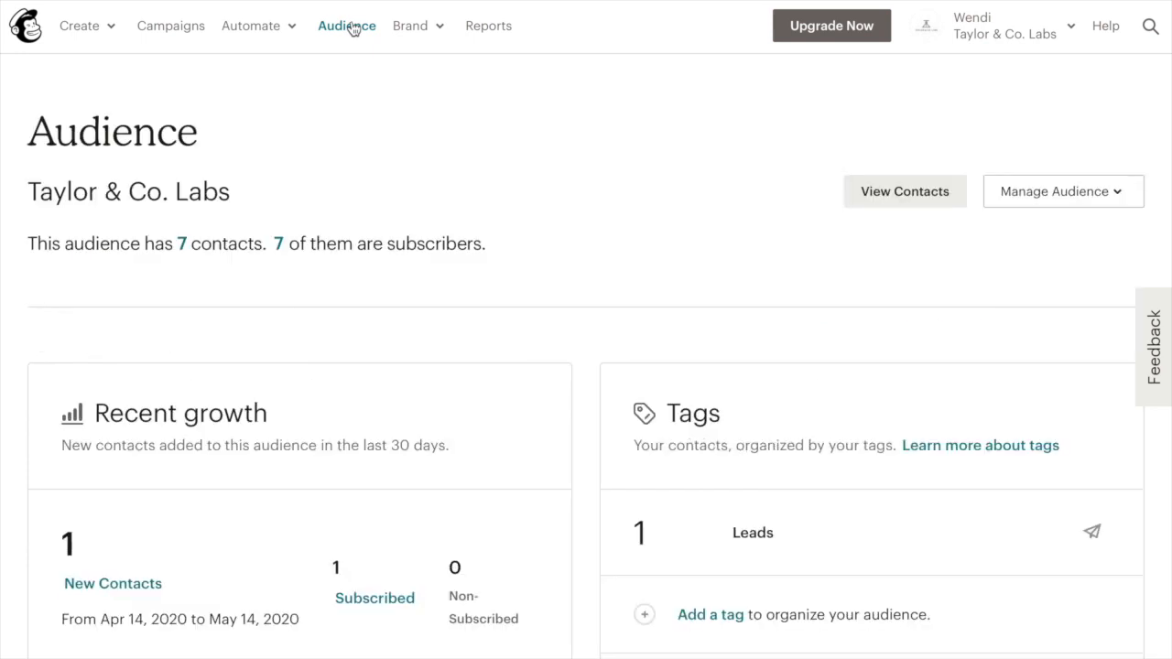